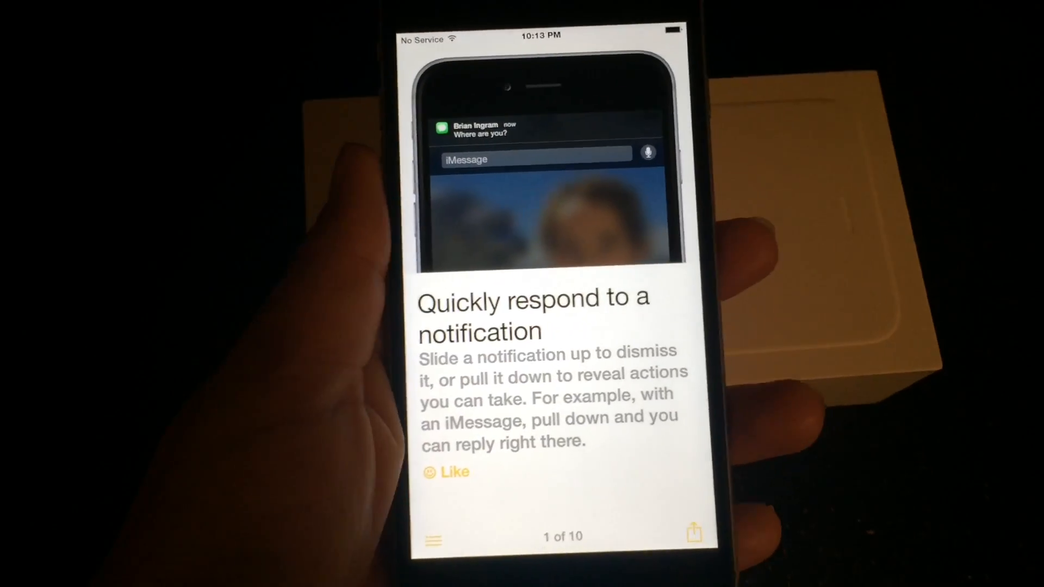
Step: Page through the tips from the first card to Reach your favorite people
drag(604, 335, 425, 351)
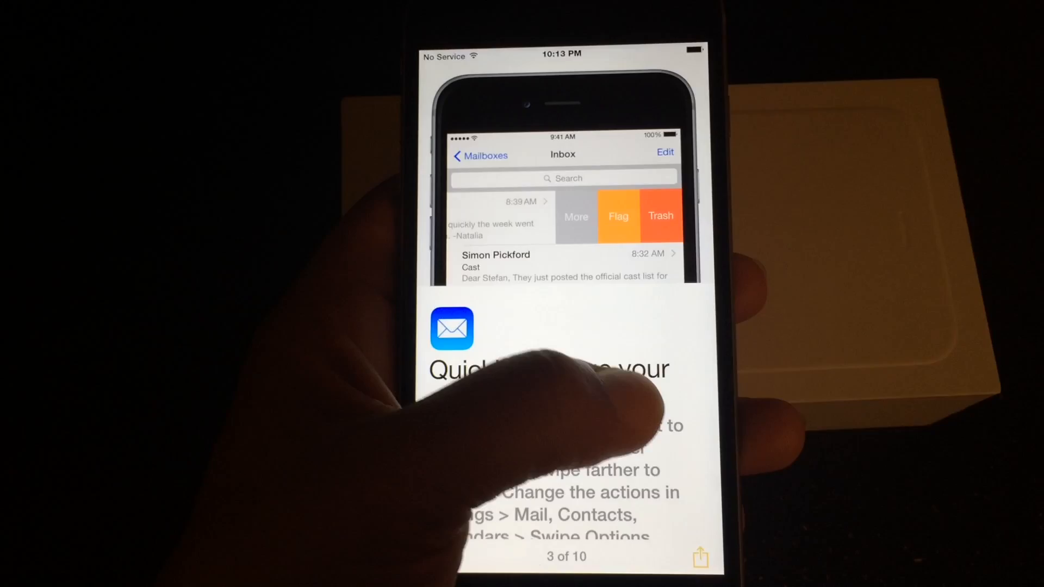
drag(669, 400, 497, 347)
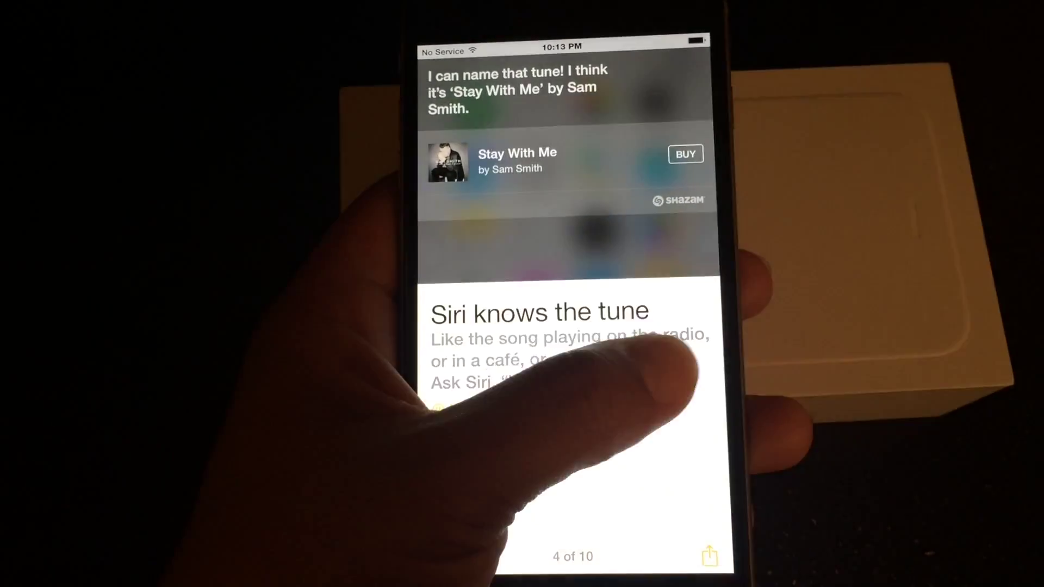
drag(620, 351, 457, 351)
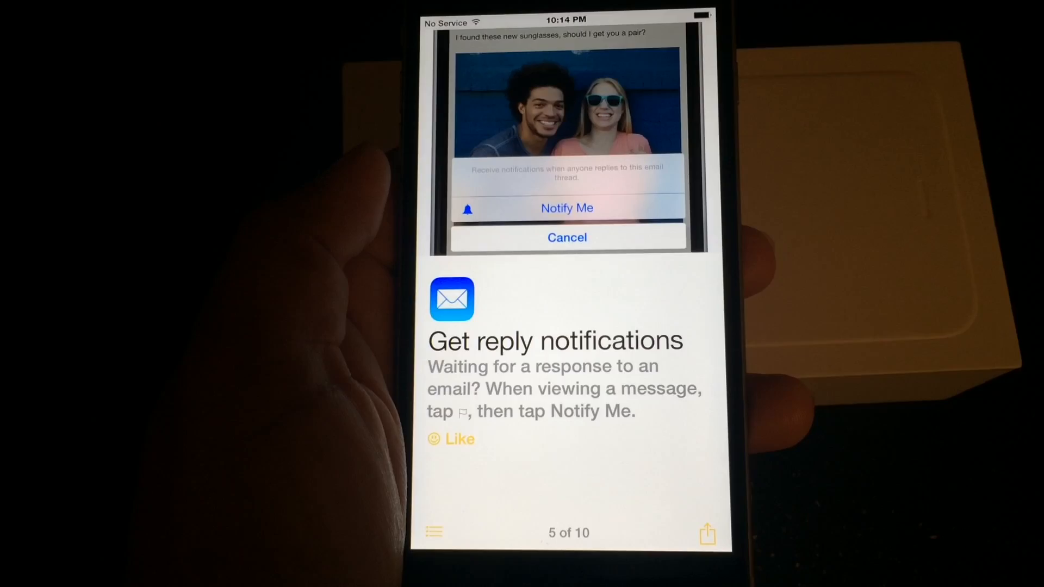
drag(653, 352, 457, 350)
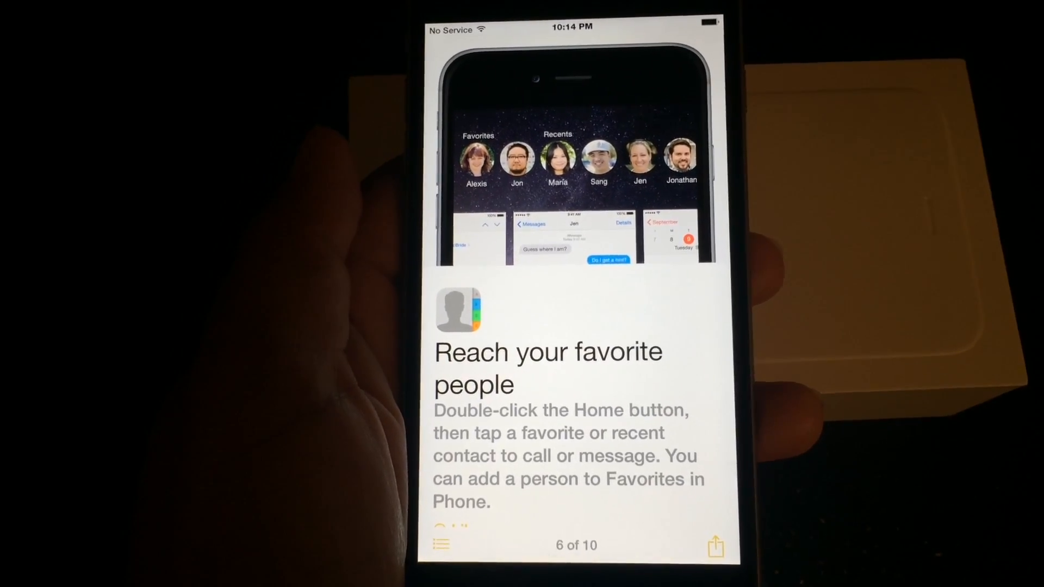
Step: Continue through the messages and family tips to Take selfies on a timer, then leave Tips
drag(628, 326, 465, 327)
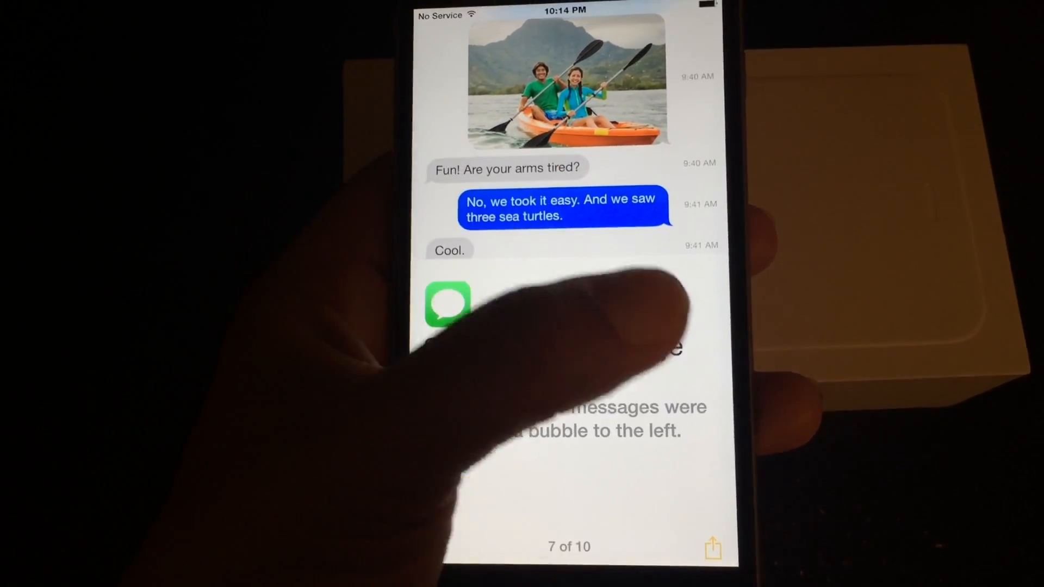
drag(670, 311, 457, 319)
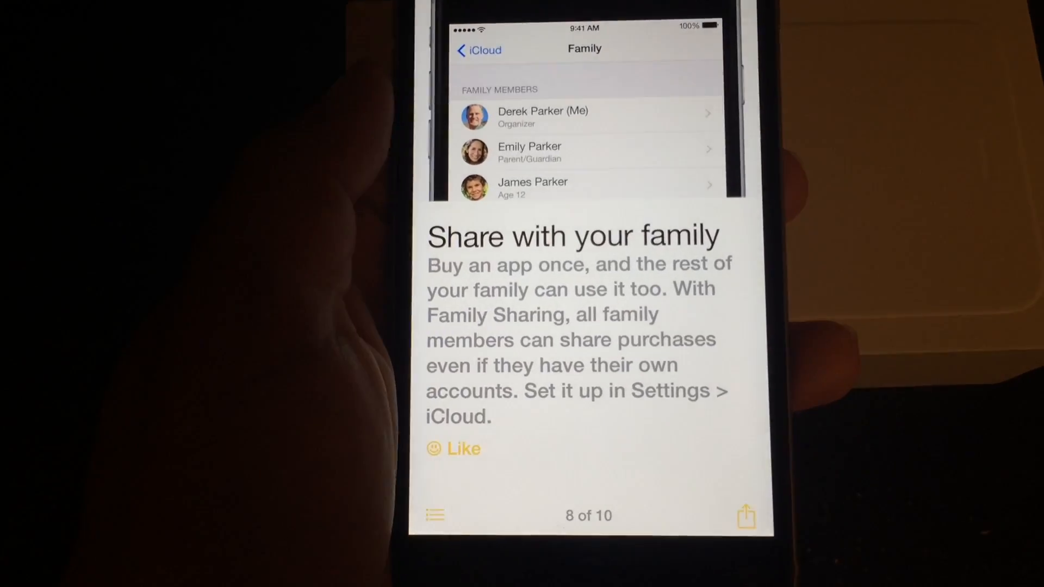
drag(636, 204, 425, 212)
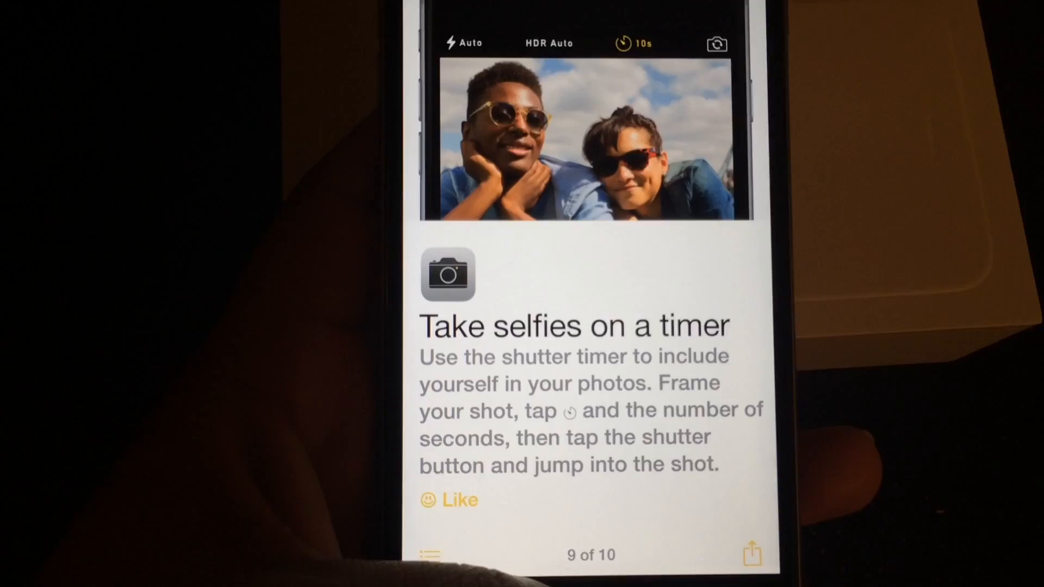
click(726, 46)
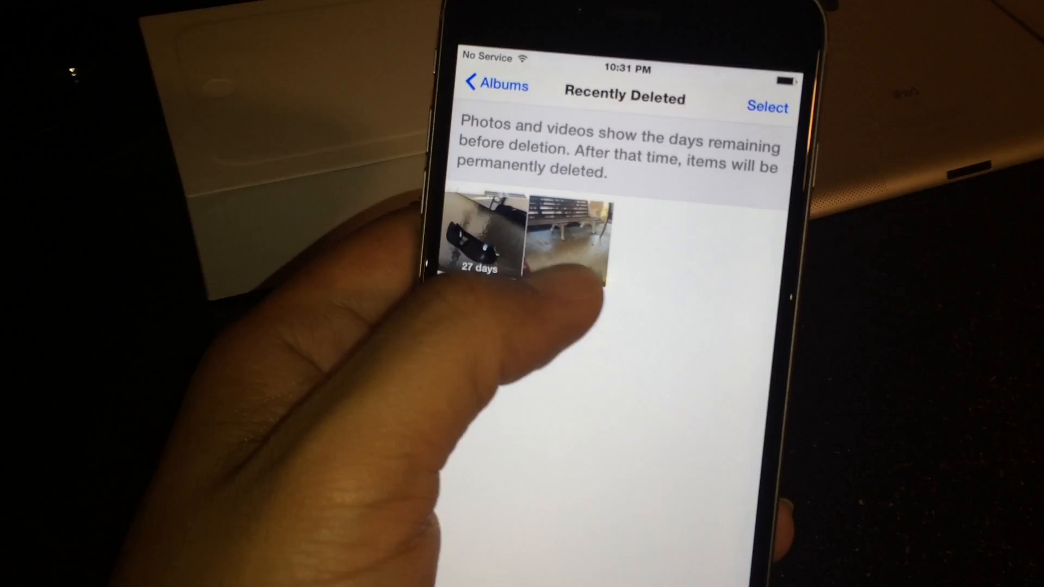
Step: View the sunglasses photo full-screen and permanently delete it, confirming the prompt
click(563, 245)
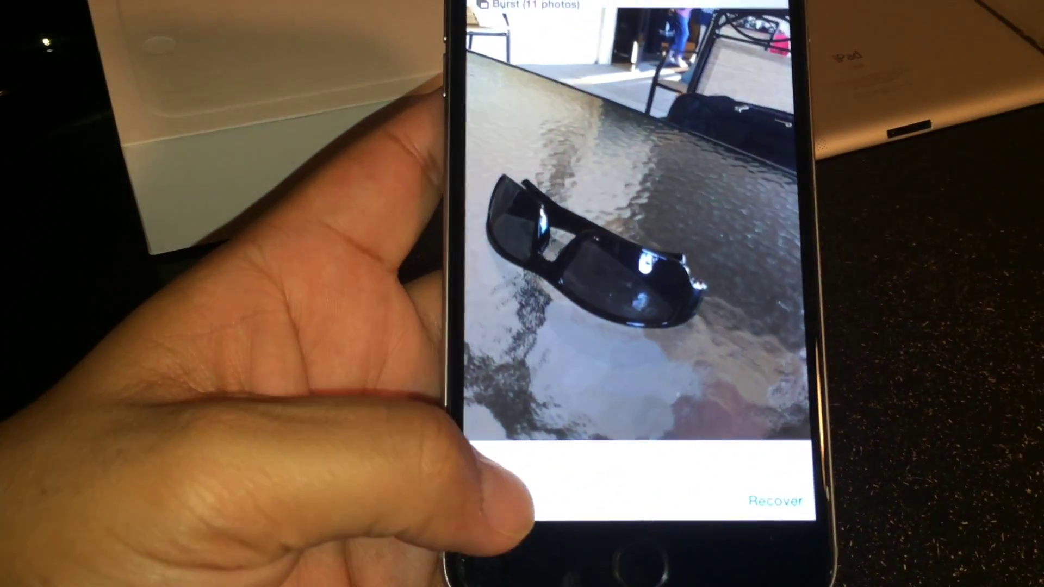
click(481, 452)
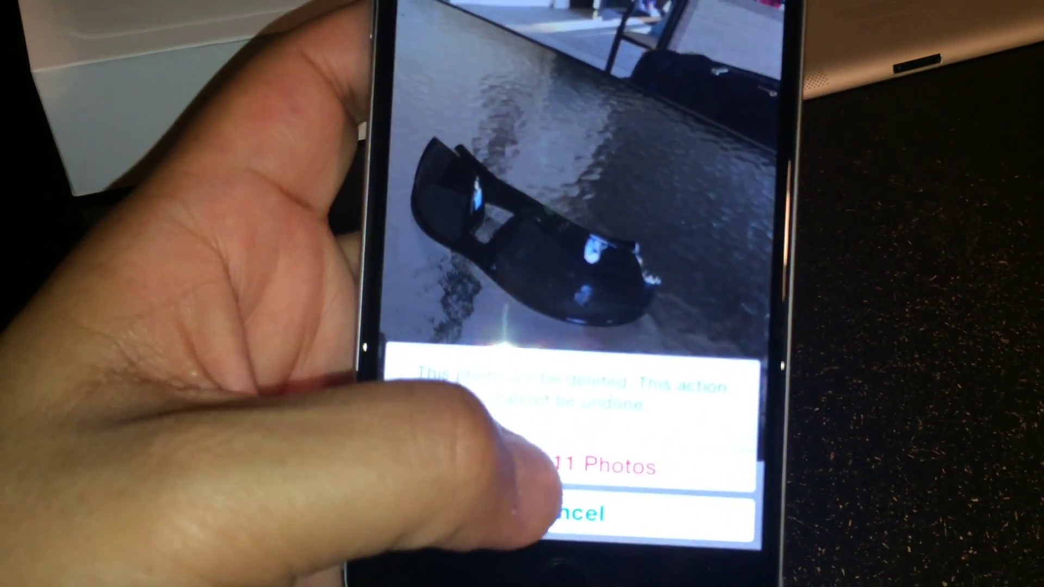
click(522, 466)
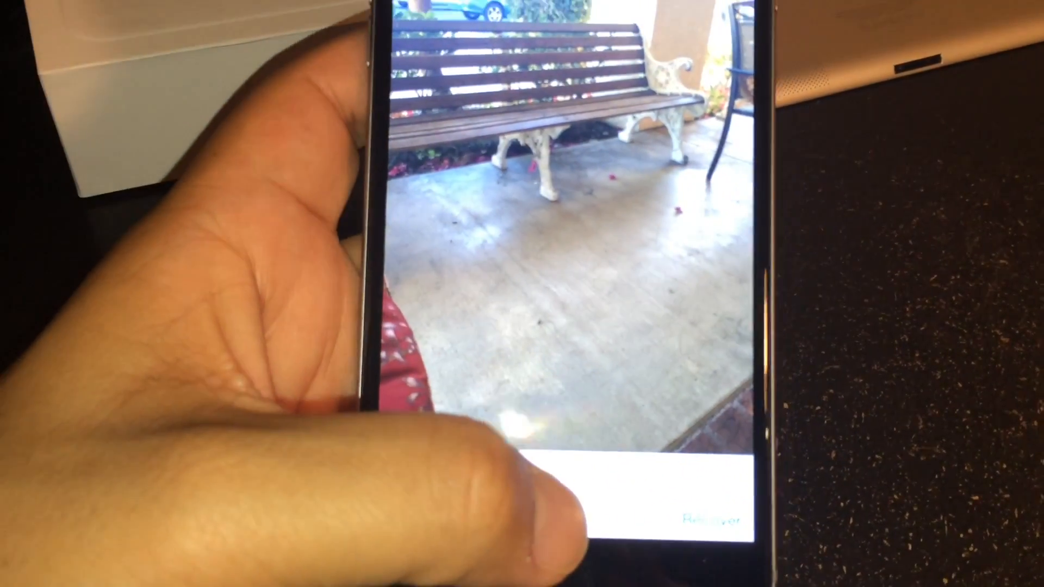